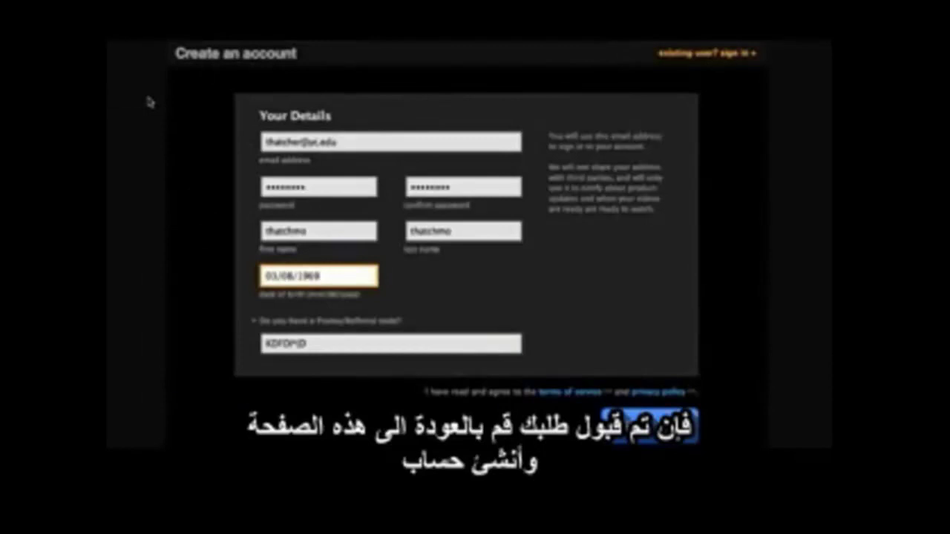
Step: Select the promo code text in the sign-up form so it can be replaced
{"action": "double_click", "coordinate": [324, 344]}
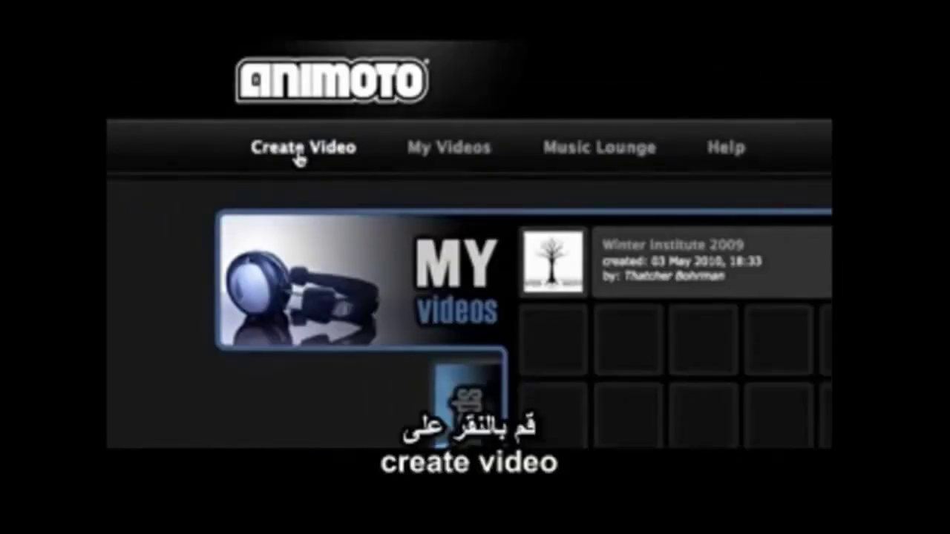
Step: Start a new video and view the details of The Animoto Original style
{"action": "left_click", "coordinate": [300, 158]}
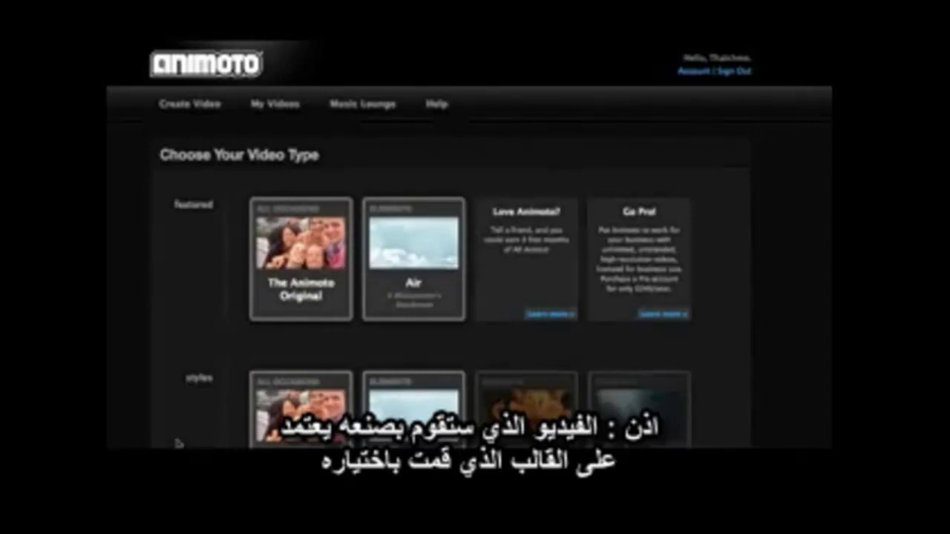
{"action": "scroll", "coordinate": [178, 444], "scroll_direction": "down", "scroll_amount": 5}
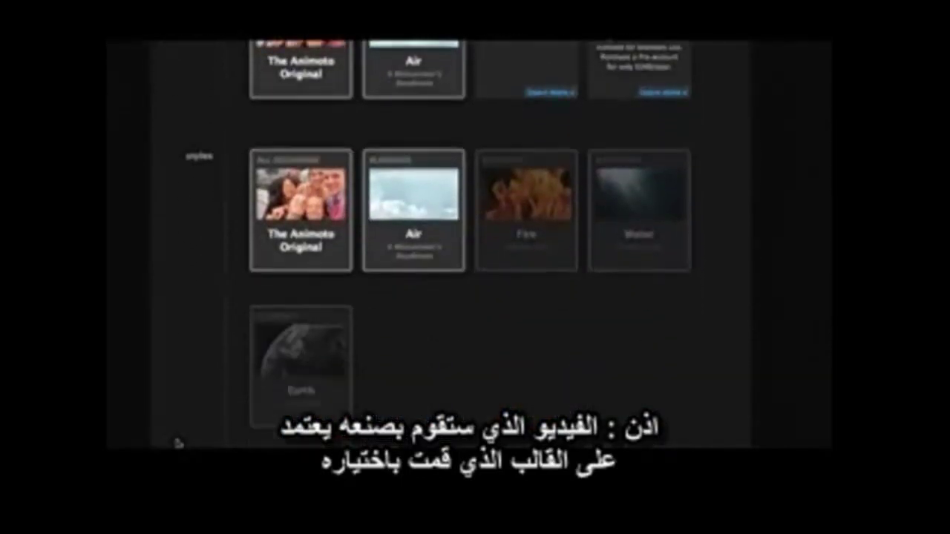
{"action": "left_click", "coordinate": [325, 293]}
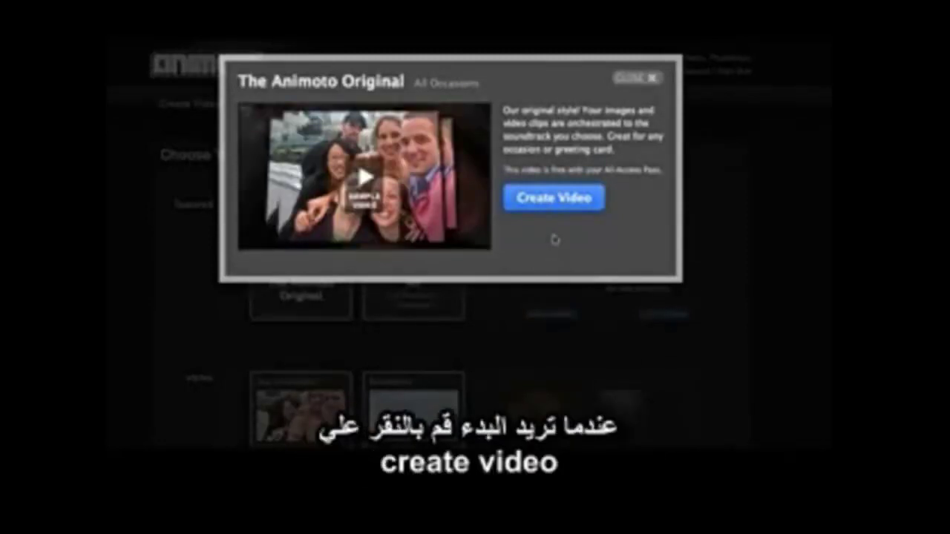
Step: Begin a video in The Animoto Original style and upload the event photos from the computer
{"action": "left_click", "coordinate": [553, 205]}
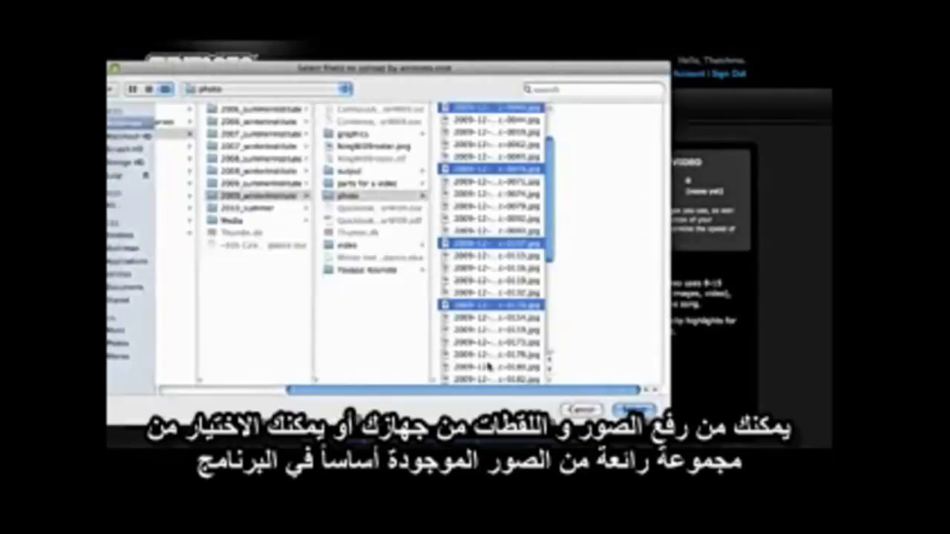
{"action": "left_click", "coordinate": [492, 366], "text": "super"}
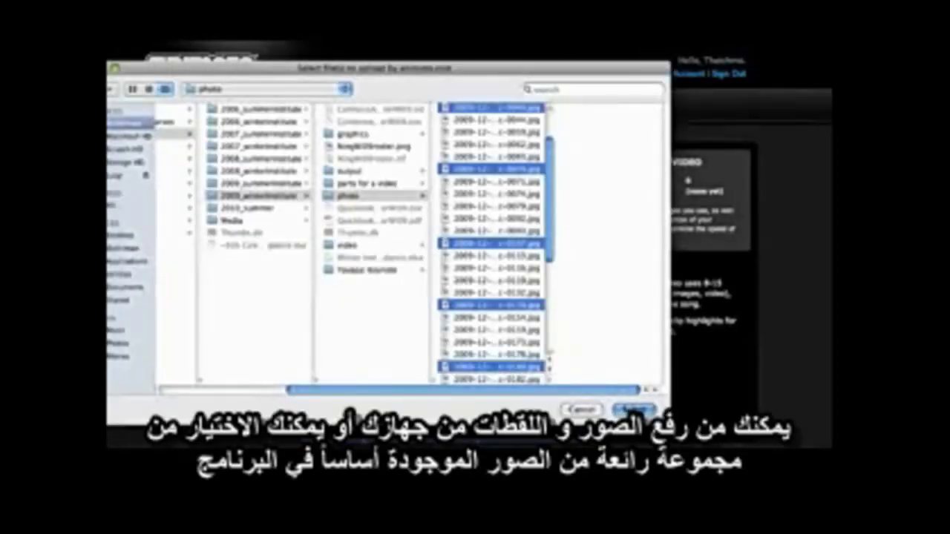
{"action": "left_click", "coordinate": [629, 409]}
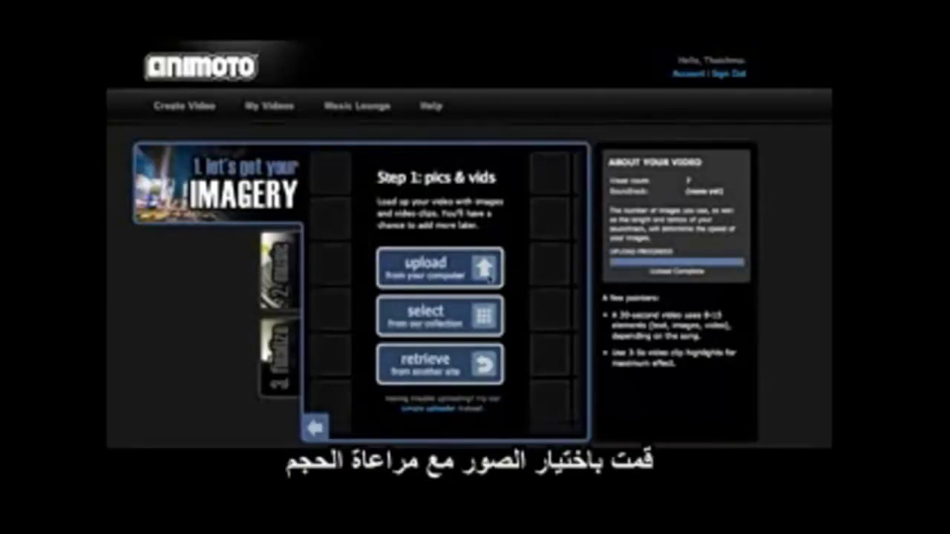
{"action": "left_click", "coordinate": [488, 274]}
{"action": "left_click", "coordinate": [456, 302], "text": "shift"}
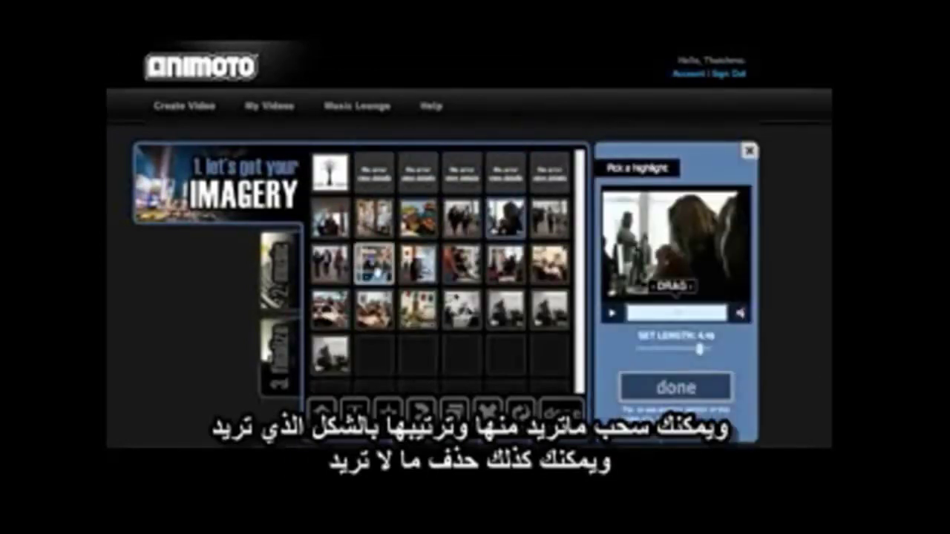
Step: Move one photo earlier in the sequence and delete the second image in the first row
{"action": "left_click_drag", "start_coordinate": [373, 264], "coordinate": [327, 218]}
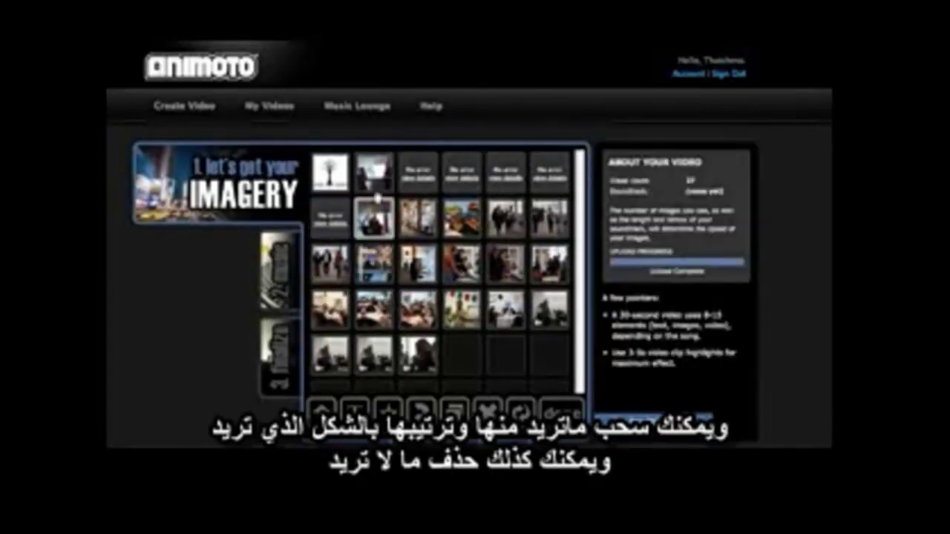
{"action": "left_click", "coordinate": [377, 177]}
{"action": "left_click", "coordinate": [481, 406]}
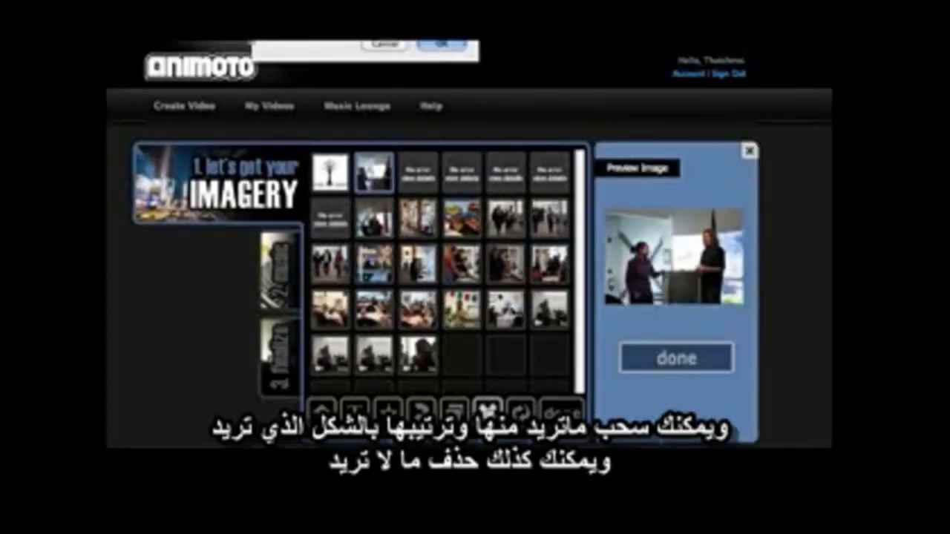
{"action": "left_click", "coordinate": [446, 48]}
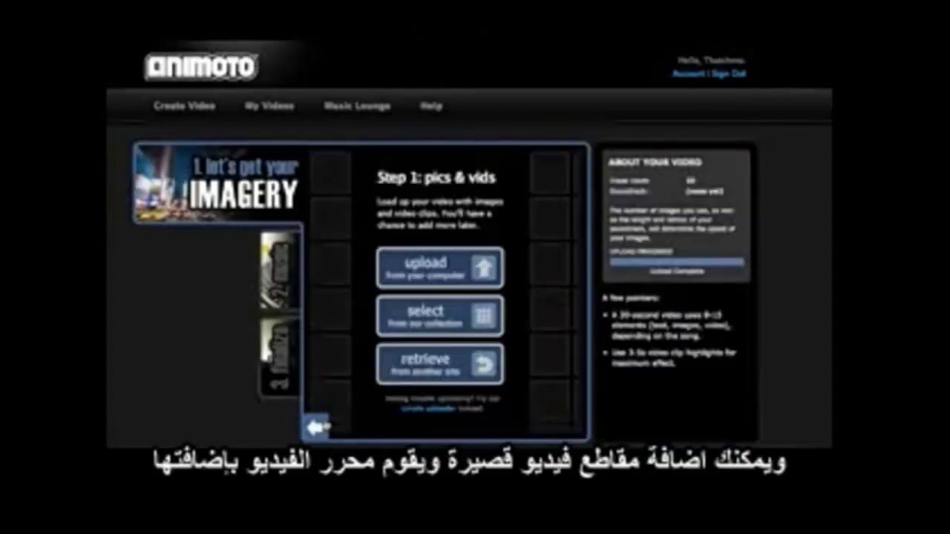
Step: Upload two .mov video clips from the computer
{"action": "left_click", "coordinate": [444, 276]}
{"action": "left_click", "coordinate": [598, 123]}
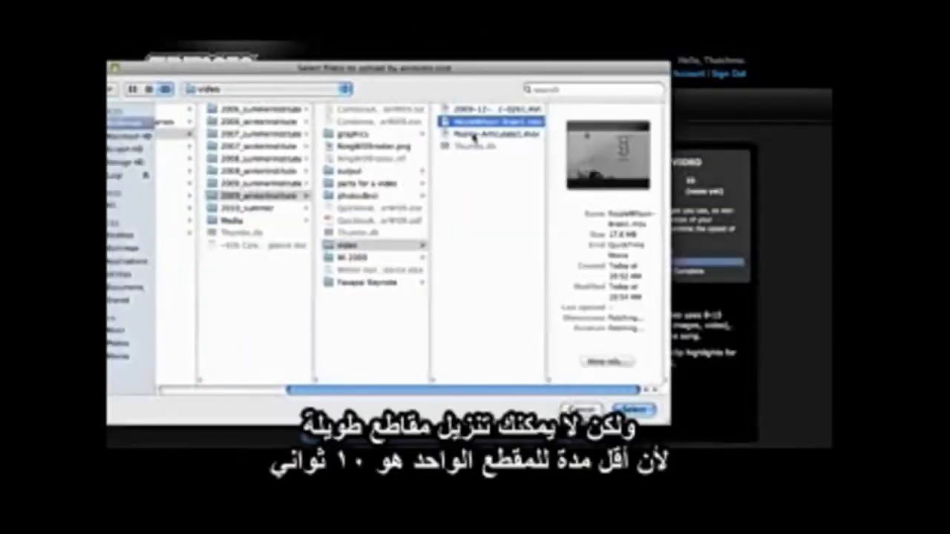
{"action": "left_click", "coordinate": [473, 135], "text": "shift"}
{"action": "key", "text": "Return"}
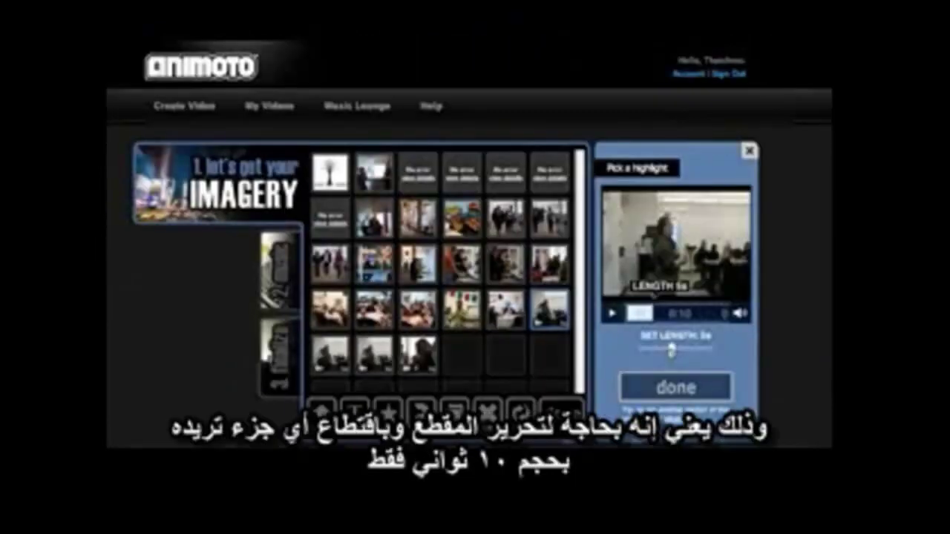
Step: Set the clip's highlight to 10 seconds starting at 0:04
{"action": "left_click_drag", "start_coordinate": [672, 350], "coordinate": [717, 352]}
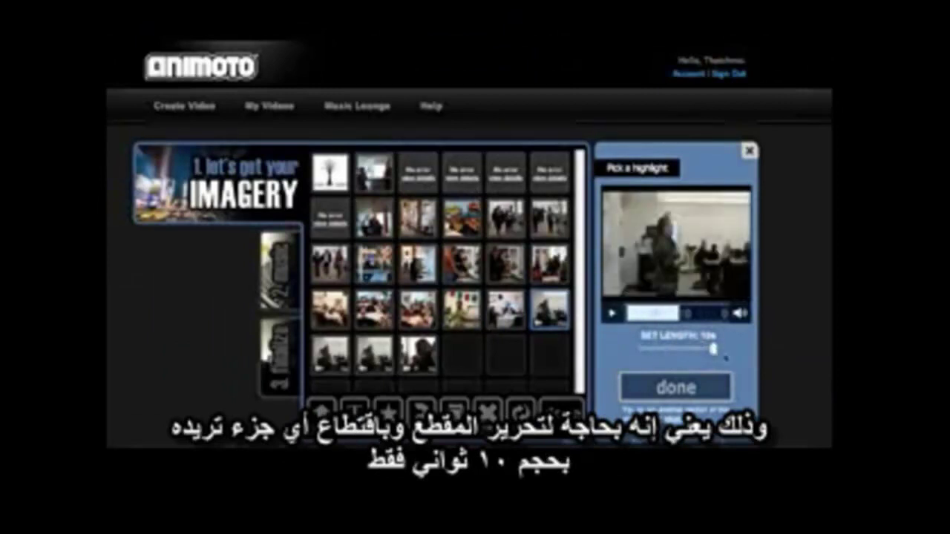
{"action": "left_click", "coordinate": [610, 314]}
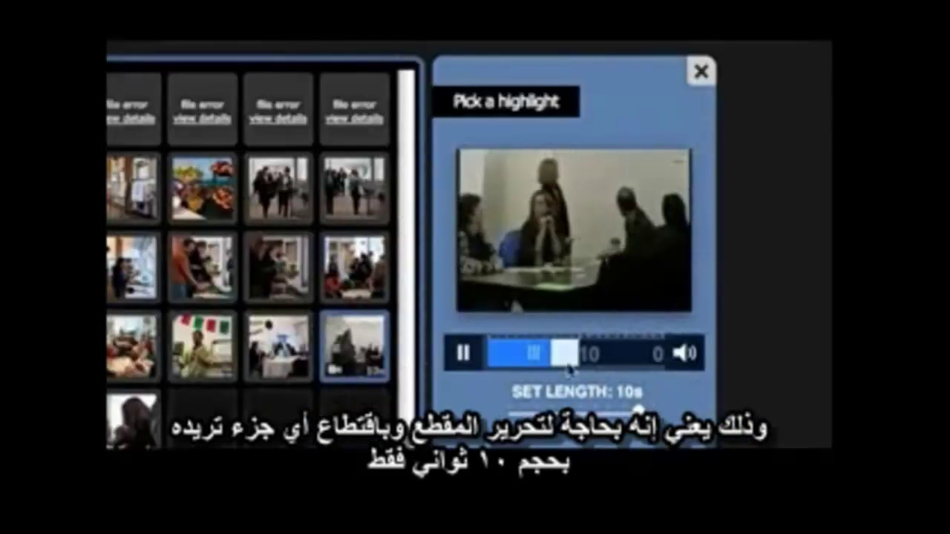
{"action": "left_click_drag", "start_coordinate": [530, 358], "coordinate": [576, 362]}
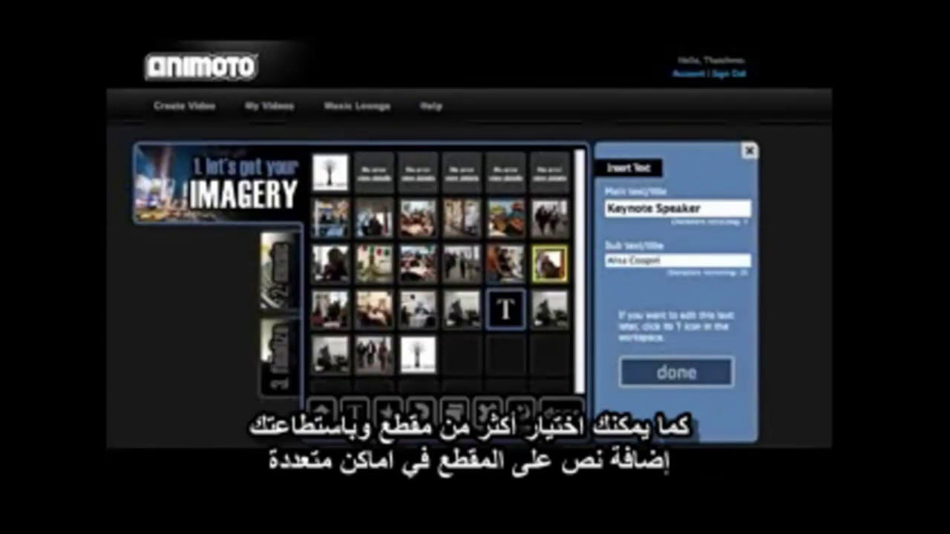
Step: Finish the Keynote Speaker card, then add an Articulate Software title card and move it into place
{"action": "left_click", "coordinate": [676, 372]}
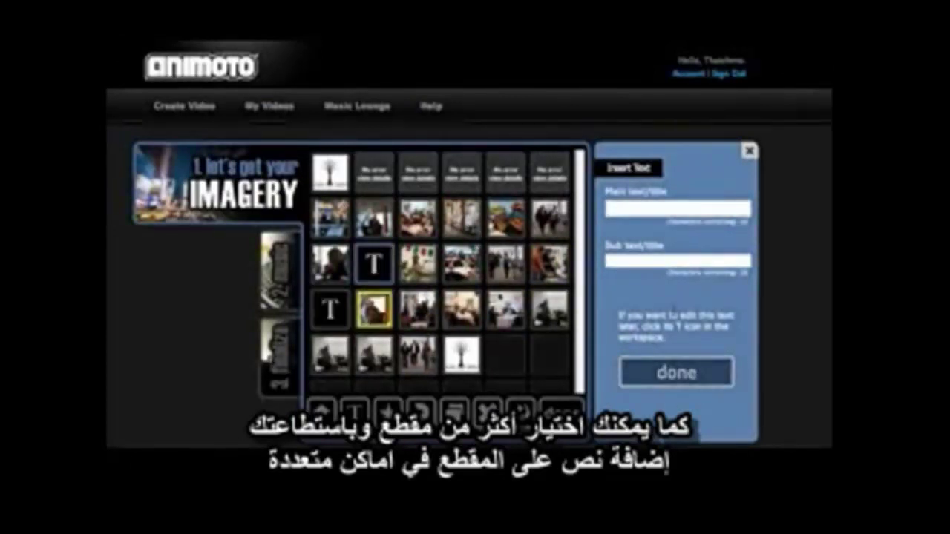
{"action": "type", "text": "Articulate Software"}
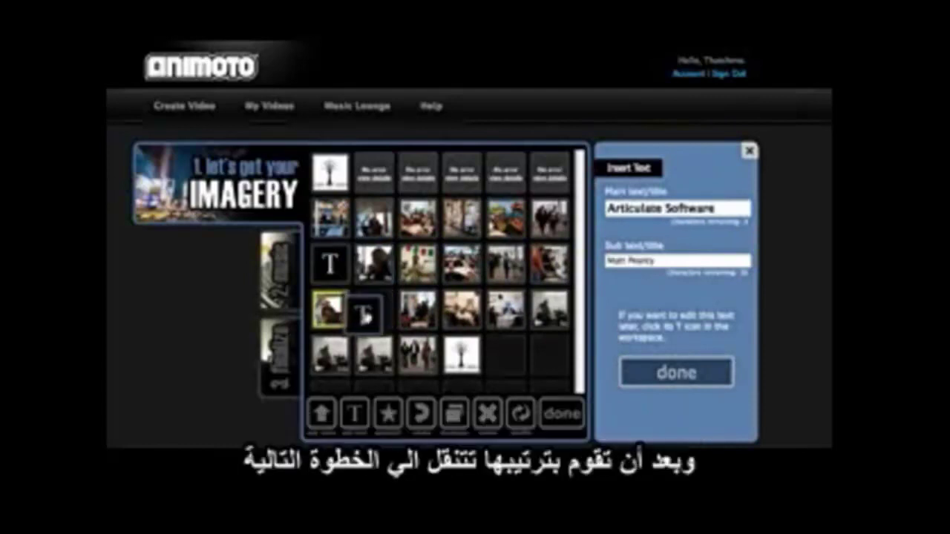
{"action": "left_click_drag", "start_coordinate": [367, 316], "coordinate": [337, 312]}
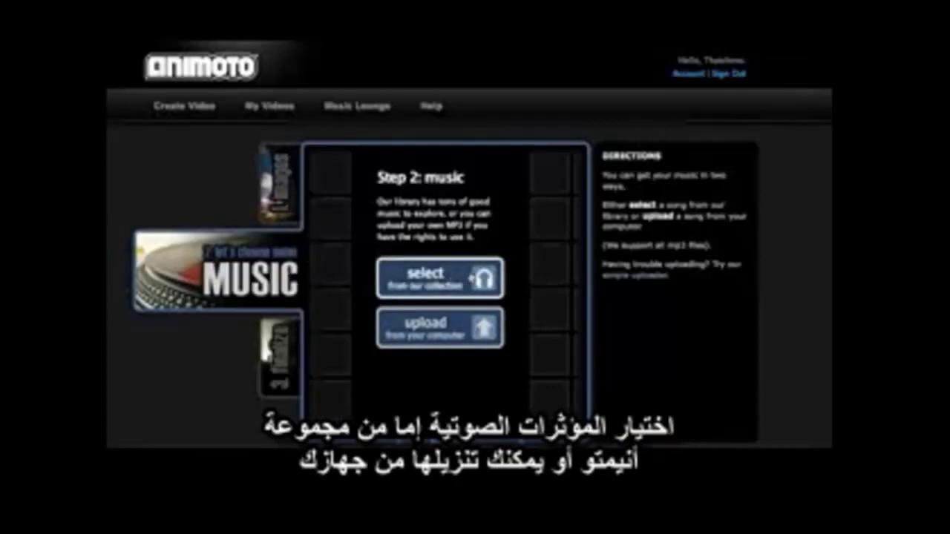
Step: Choose Beautiful Being from Animoto's music collection as the soundtrack and save
{"action": "left_click", "coordinate": [479, 282]}
{"action": "left_click", "coordinate": [478, 282]}
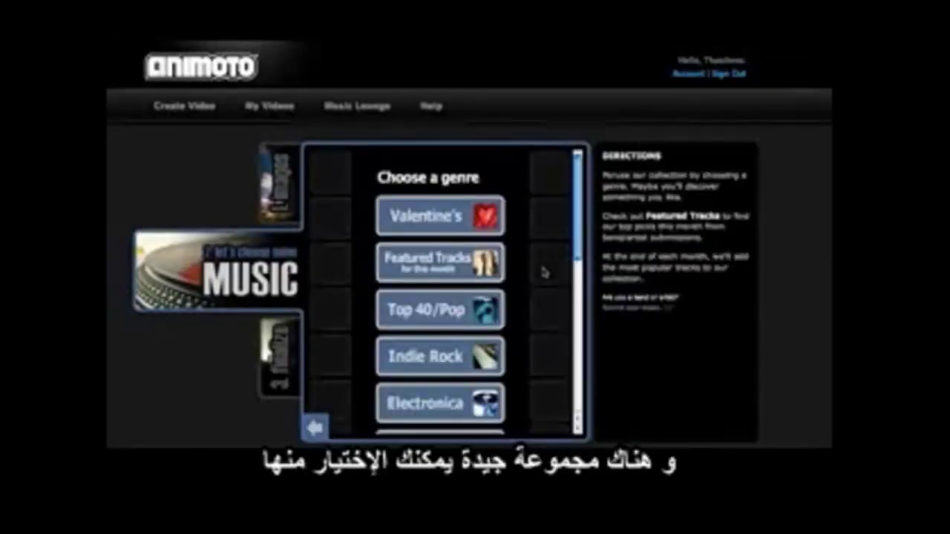
{"action": "scroll", "coordinate": [544, 273], "scroll_direction": "down", "scroll_amount": 5}
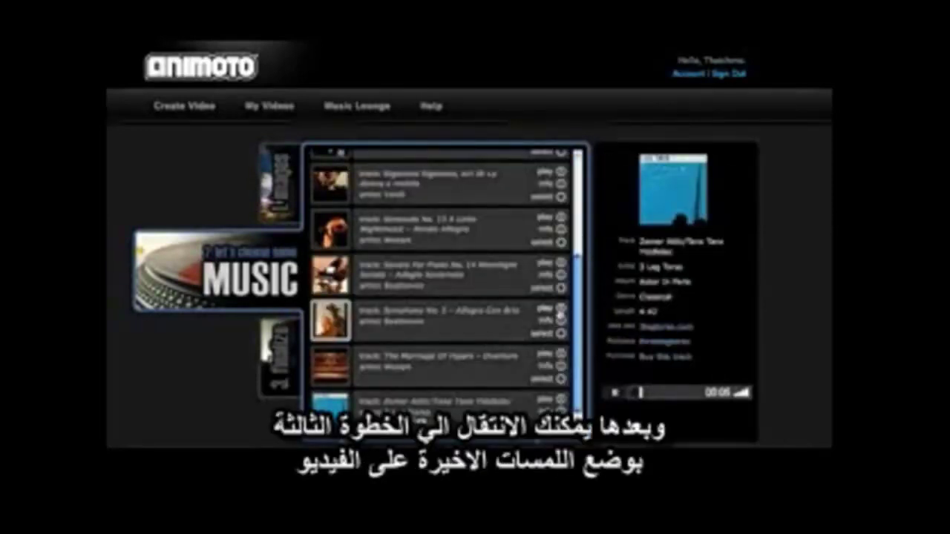
{"action": "left_click", "coordinate": [561, 312]}
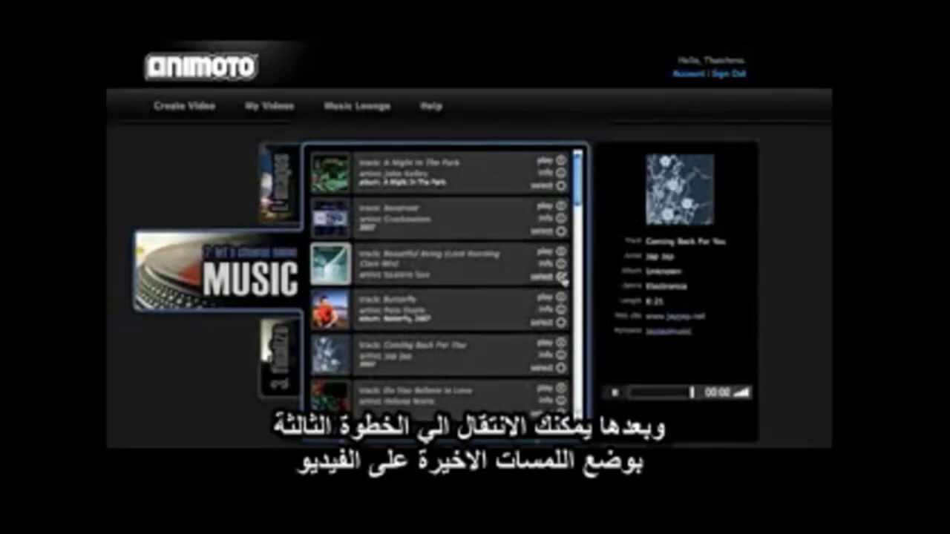
{"action": "left_click", "coordinate": [561, 285]}
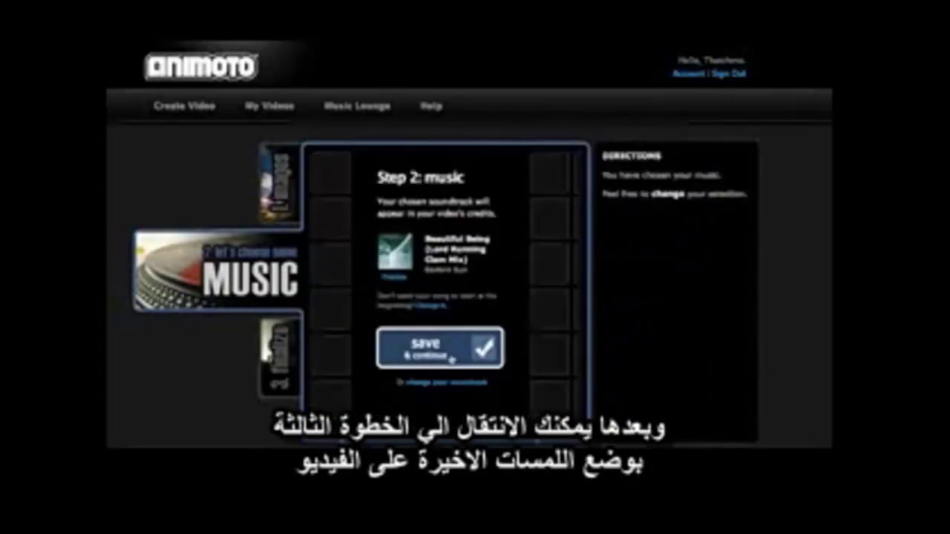
{"action": "left_click", "coordinate": [456, 360]}
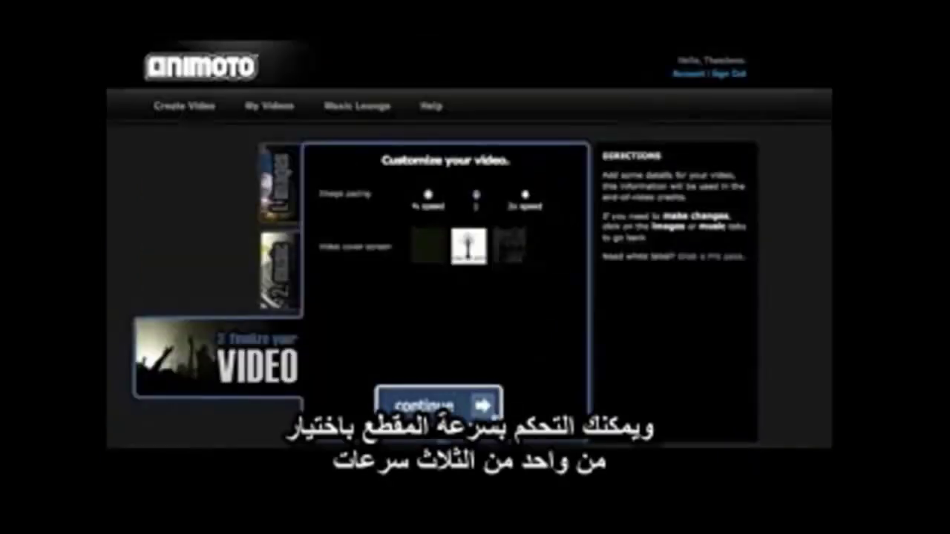
Step: Enter the title Winter Institute 2009, a description and producer name, then create the video
{"action": "left_click", "coordinate": [438, 405]}
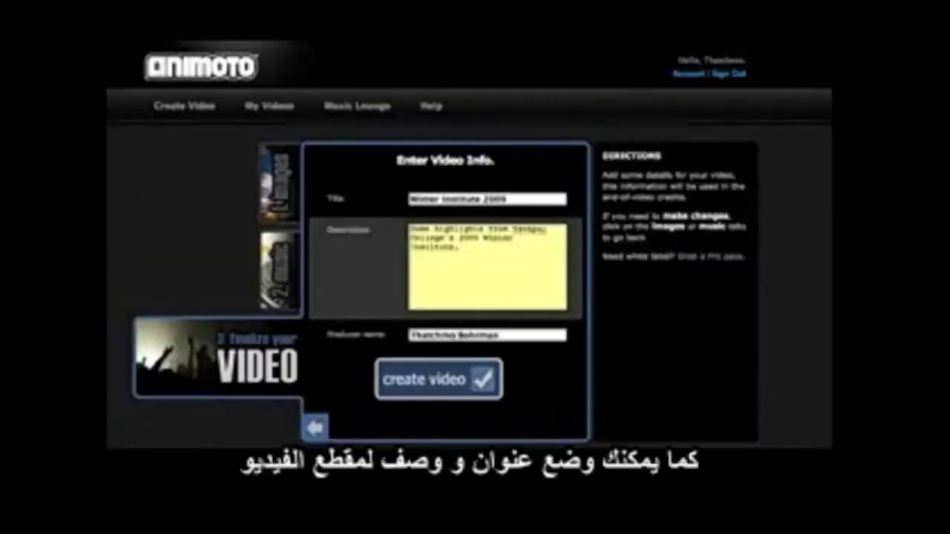
{"action": "key", "text": "Tab"}
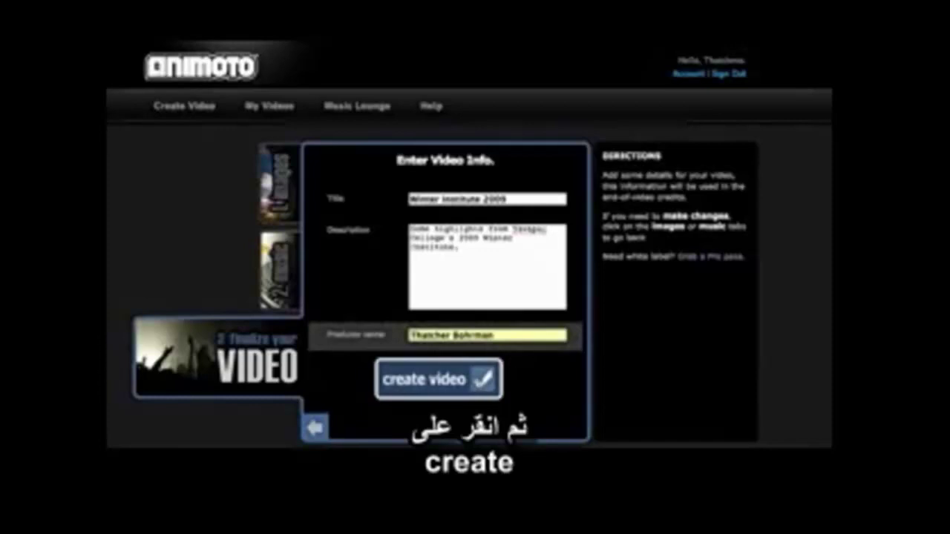
{"action": "left_click", "coordinate": [479, 383]}
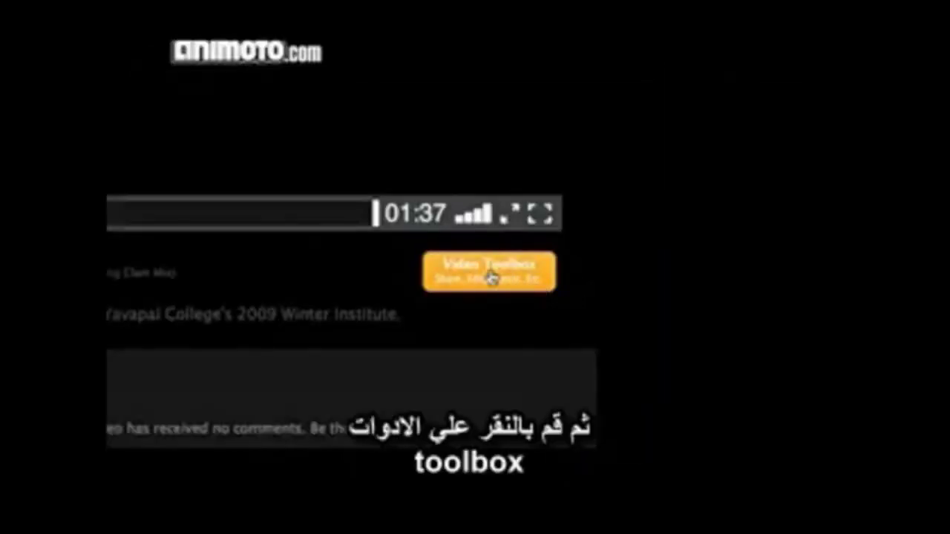
Step: Open the Video Toolbox for Winter Institute 2009 and show its embed code
{"action": "left_click", "coordinate": [526, 275]}
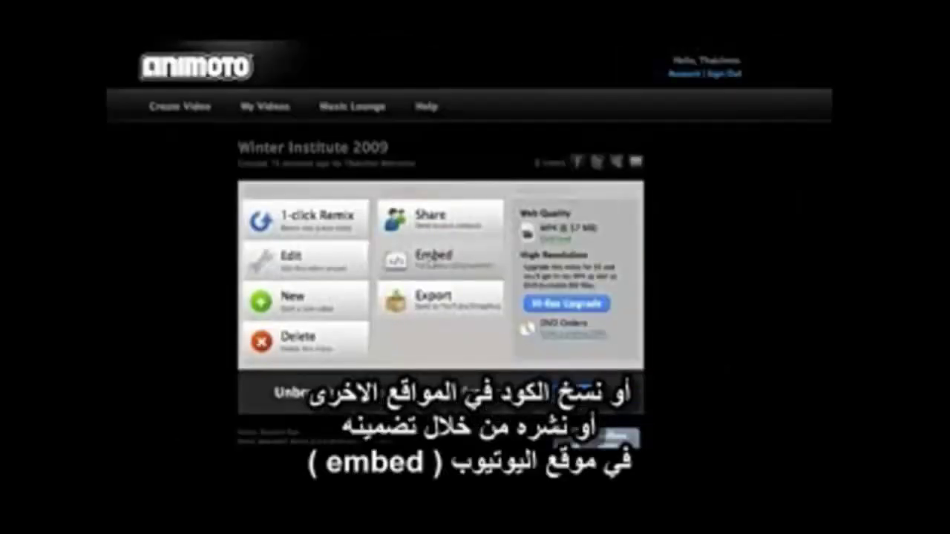
{"action": "left_click", "coordinate": [434, 259]}
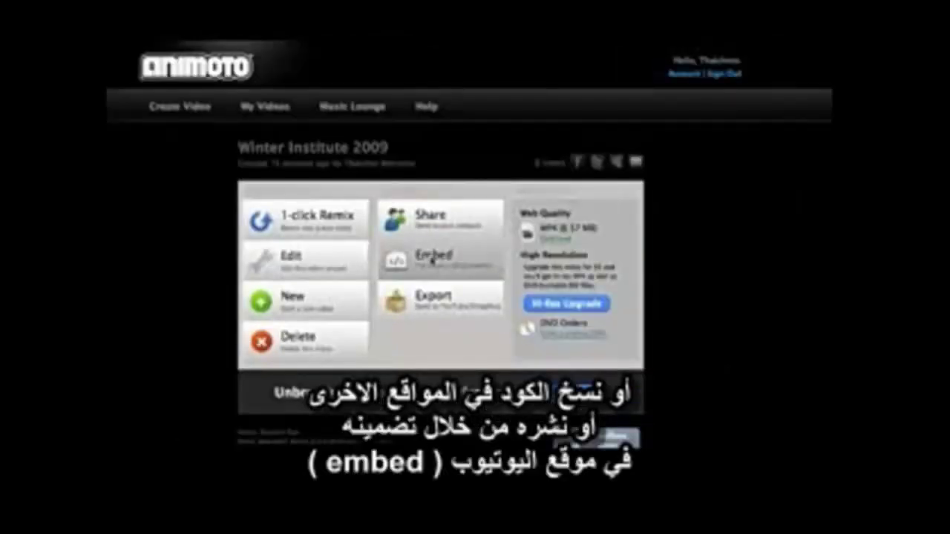